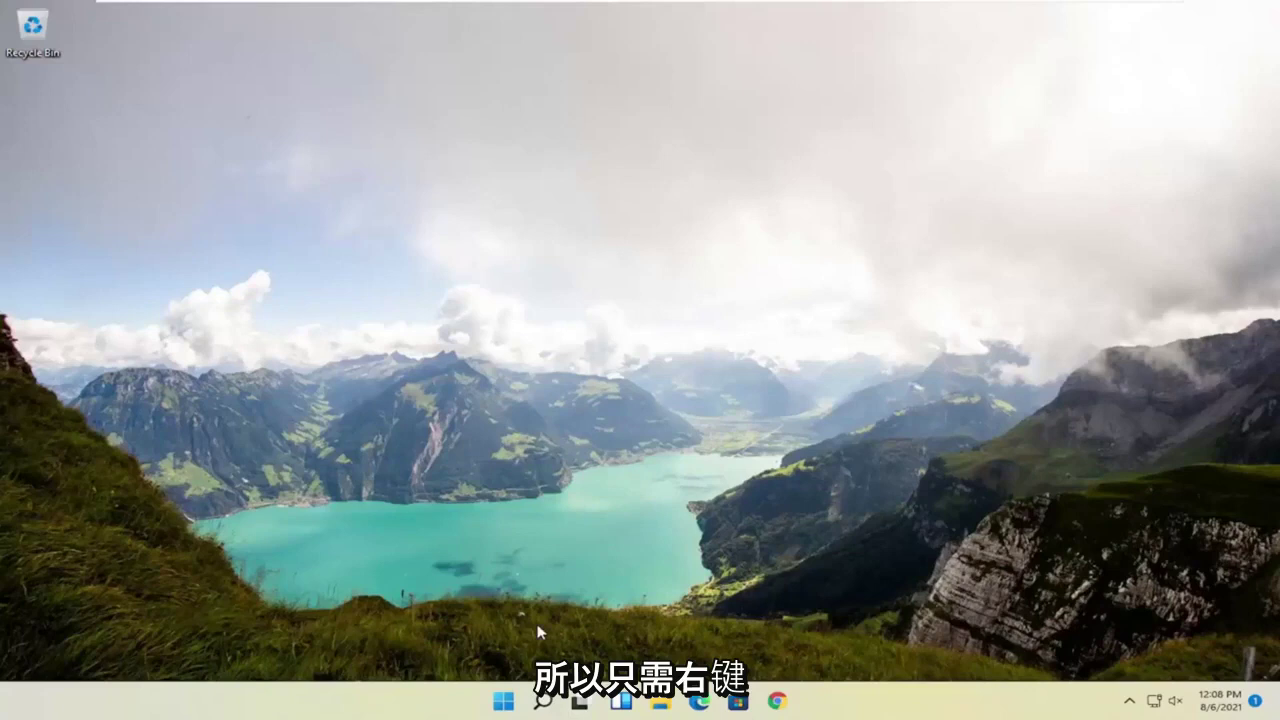
Restart Windows 11 with Shift held so it boots into the recovery environment
right_click(504, 706)
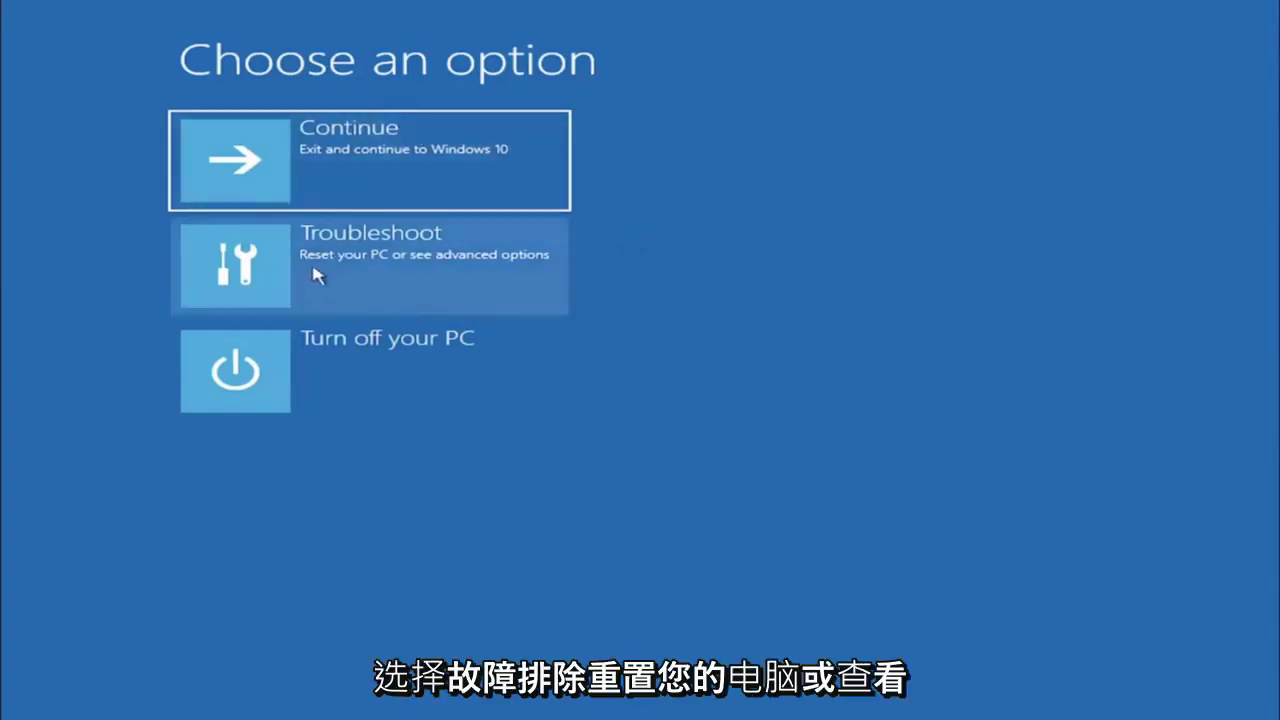
Go through Troubleshoot to the Advanced options screen
left_click(459, 284)
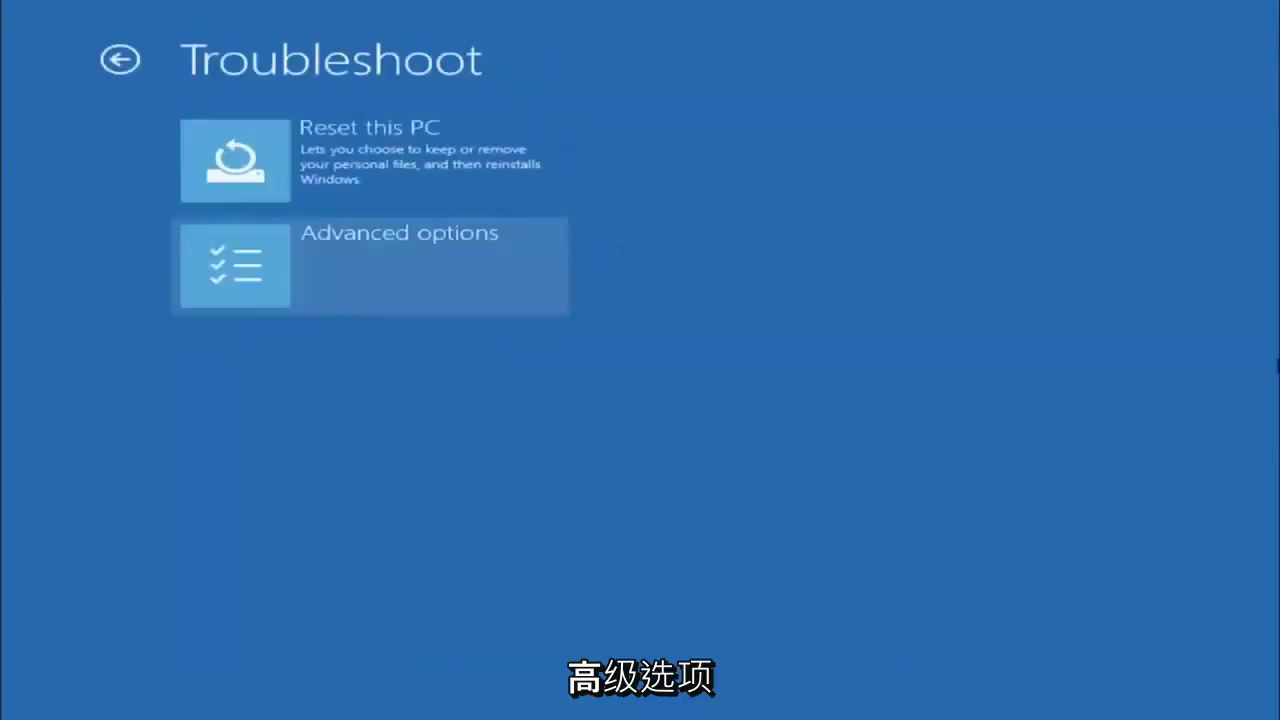
key("Up")
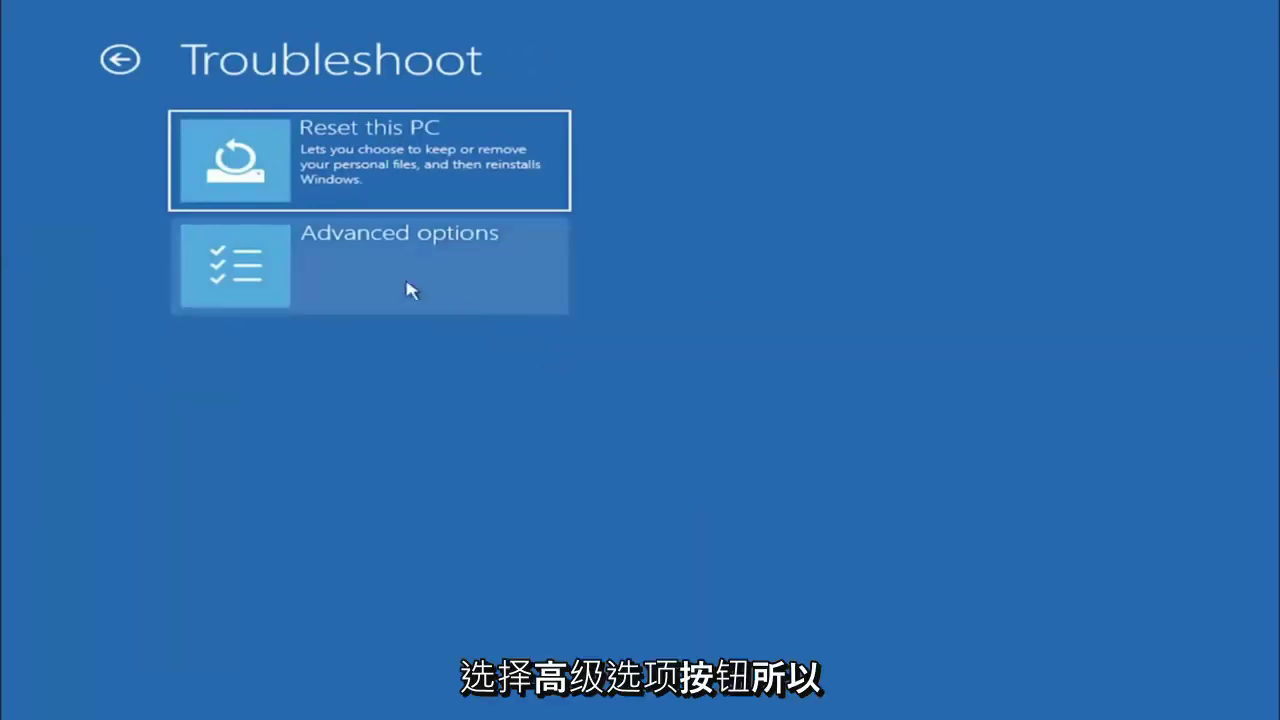
left_click(351, 277)
key("Tab")
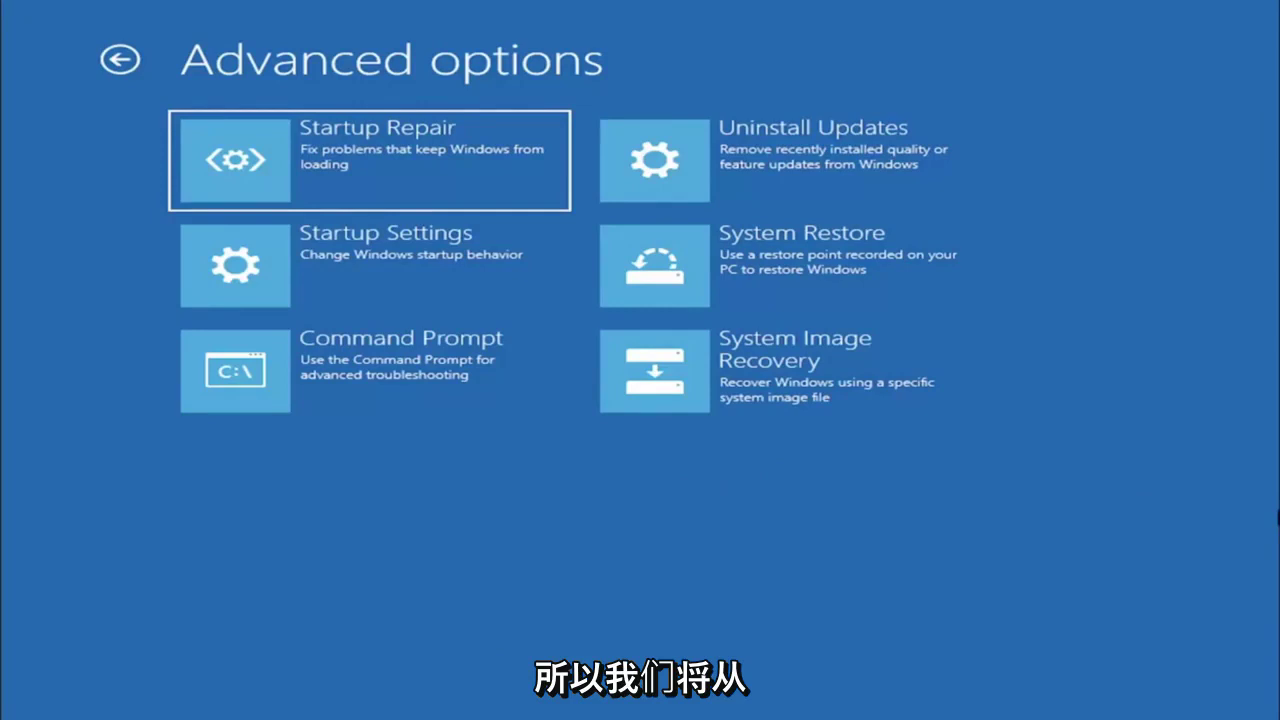
Launch Command Prompt and get it ready for typing at the X:\windows\system32 prompt
left_click(332, 360)
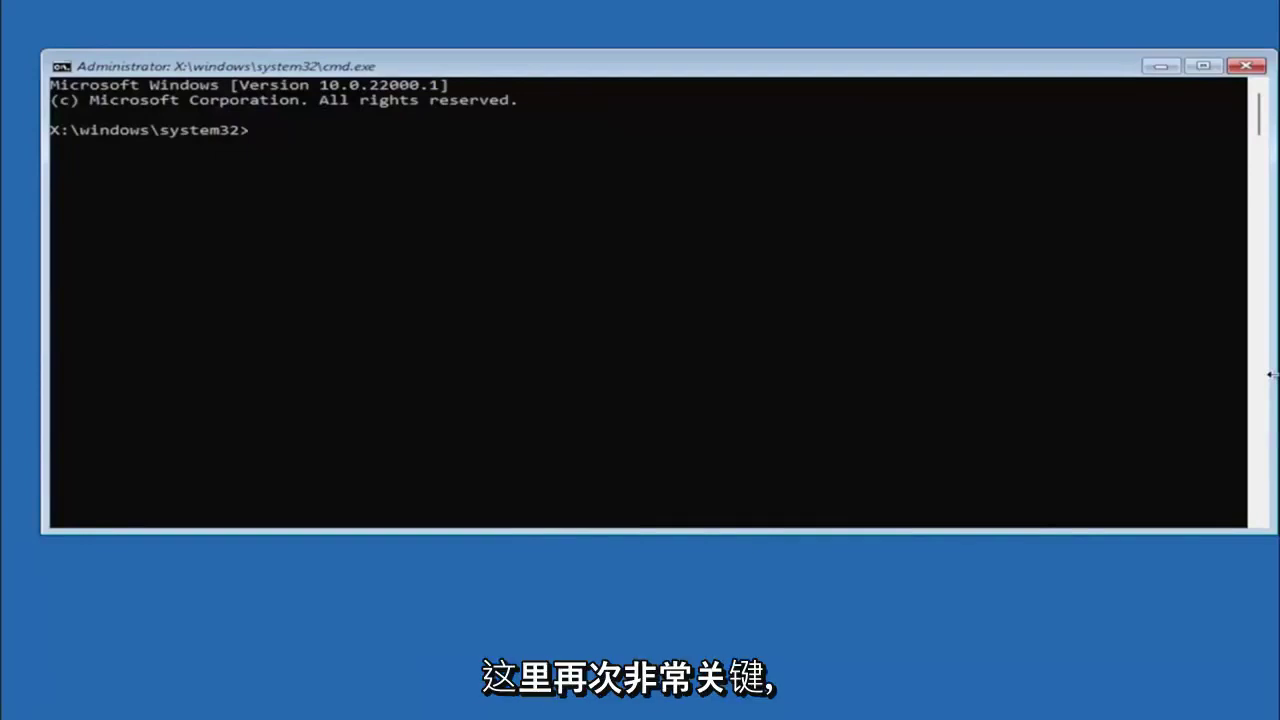
left_click(226, 220)
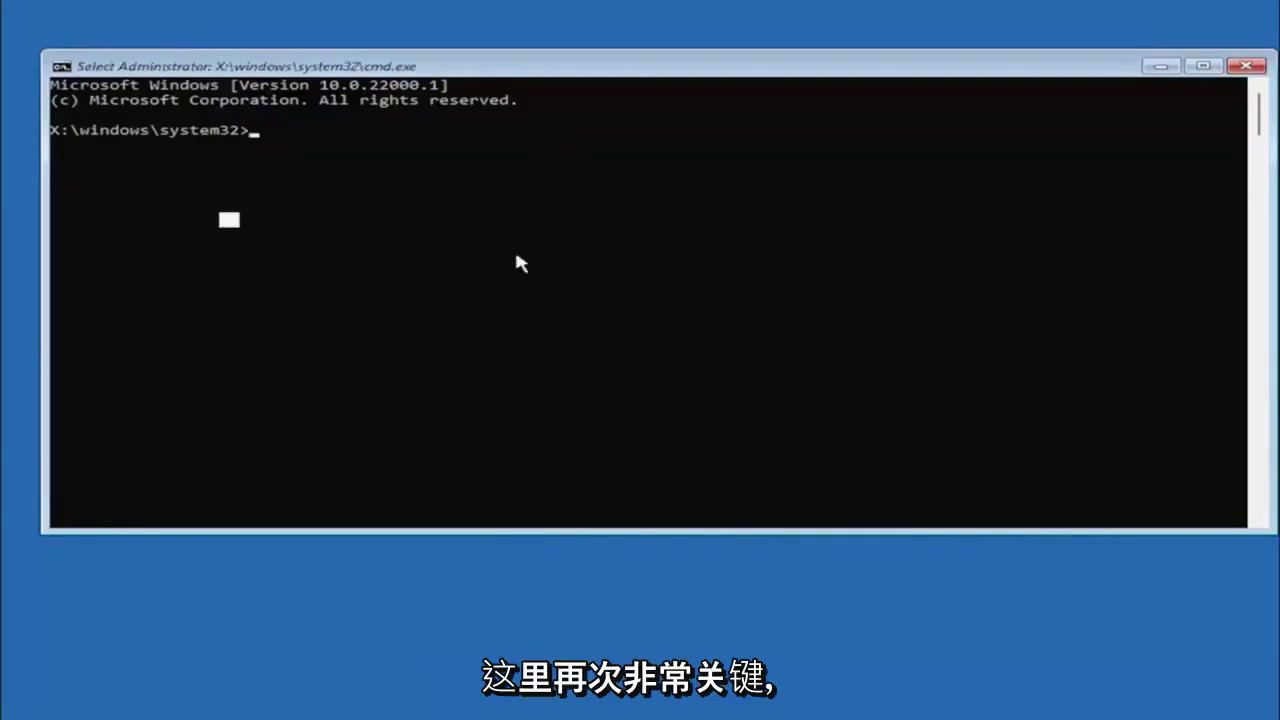
left_click(246, 130)
left_click(264, 144)
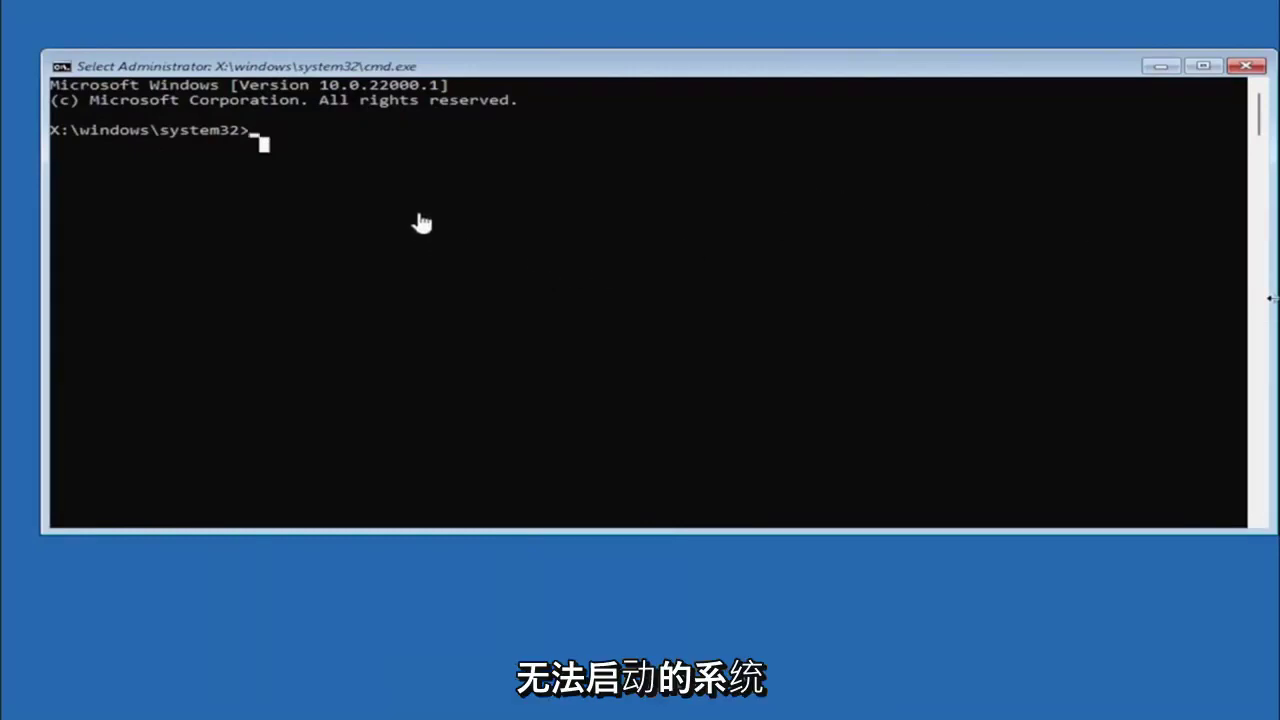
left_click(264, 132)
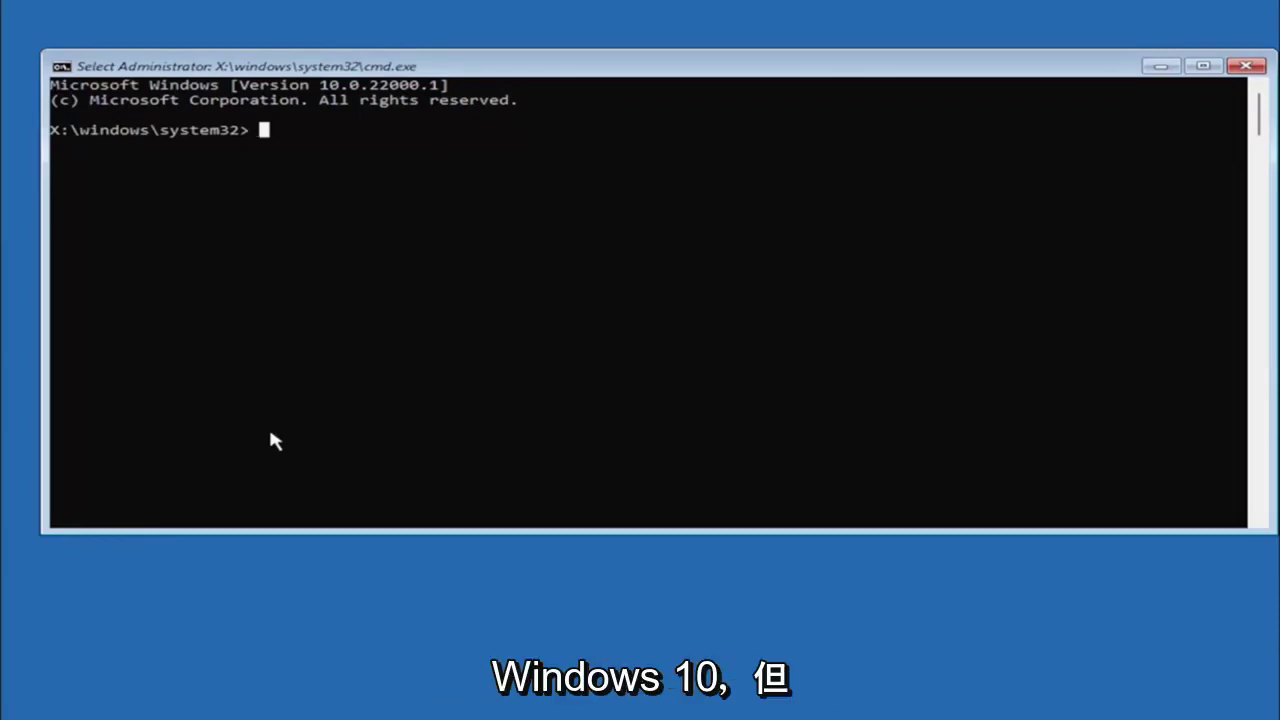
key("Escape")
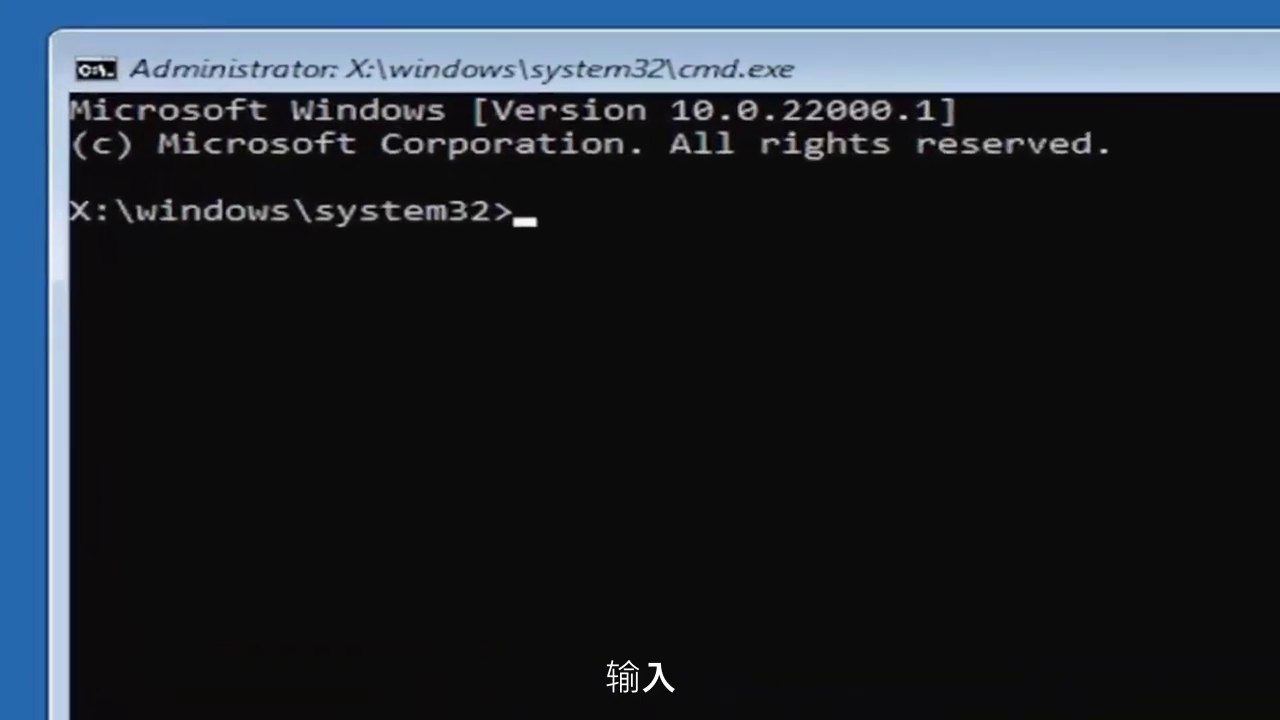
Run mbr2gpt.exe /convert to convert disk 0 to GPT
type("mb")
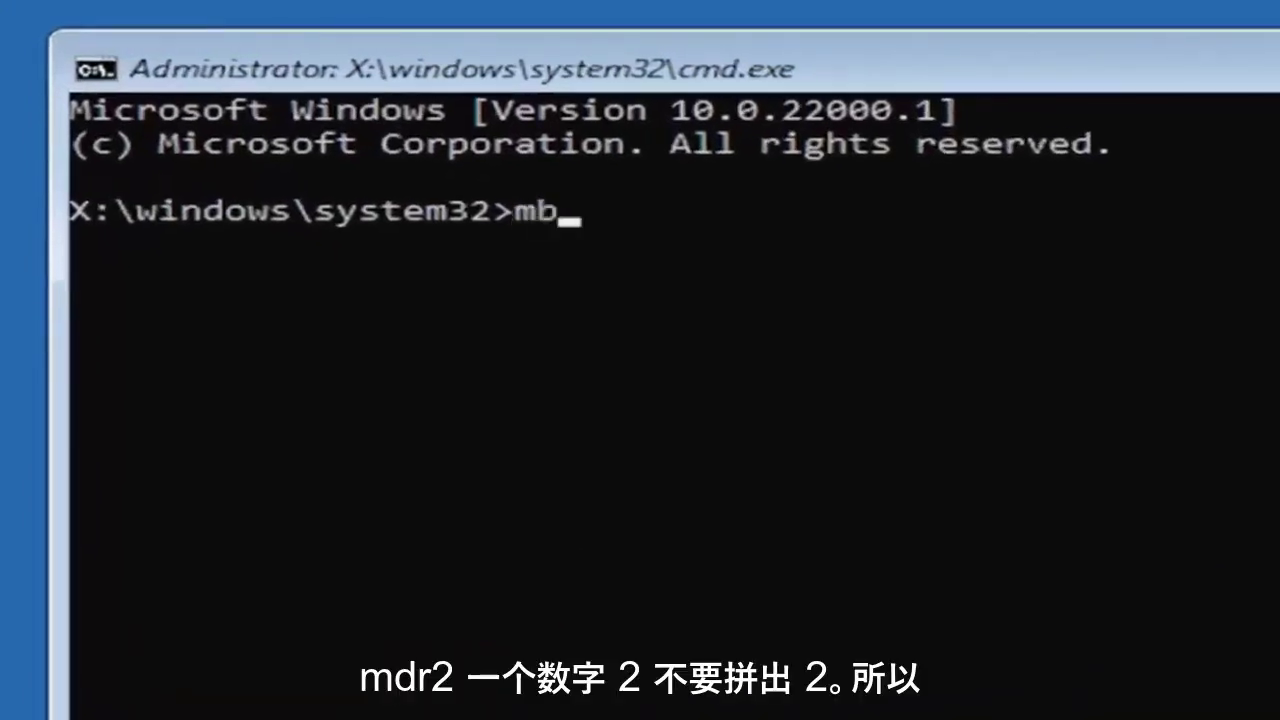
type("r2")
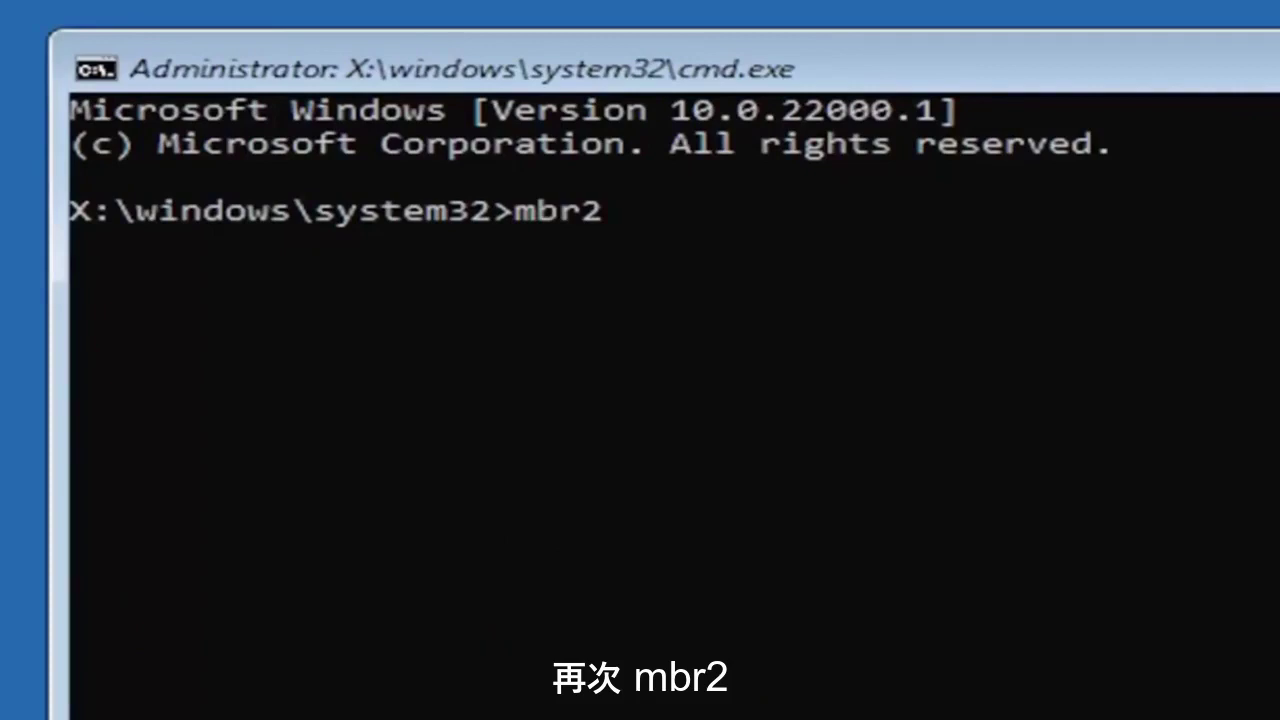
type("gpt")
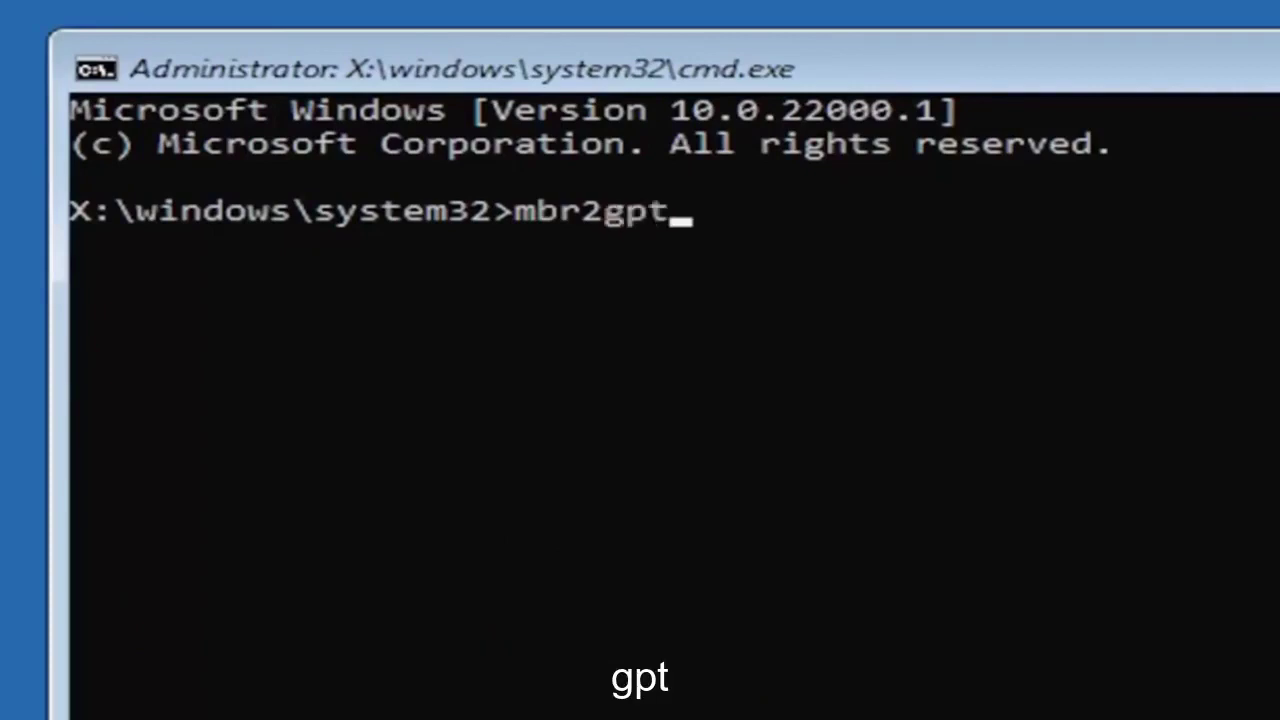
type(".exe ")
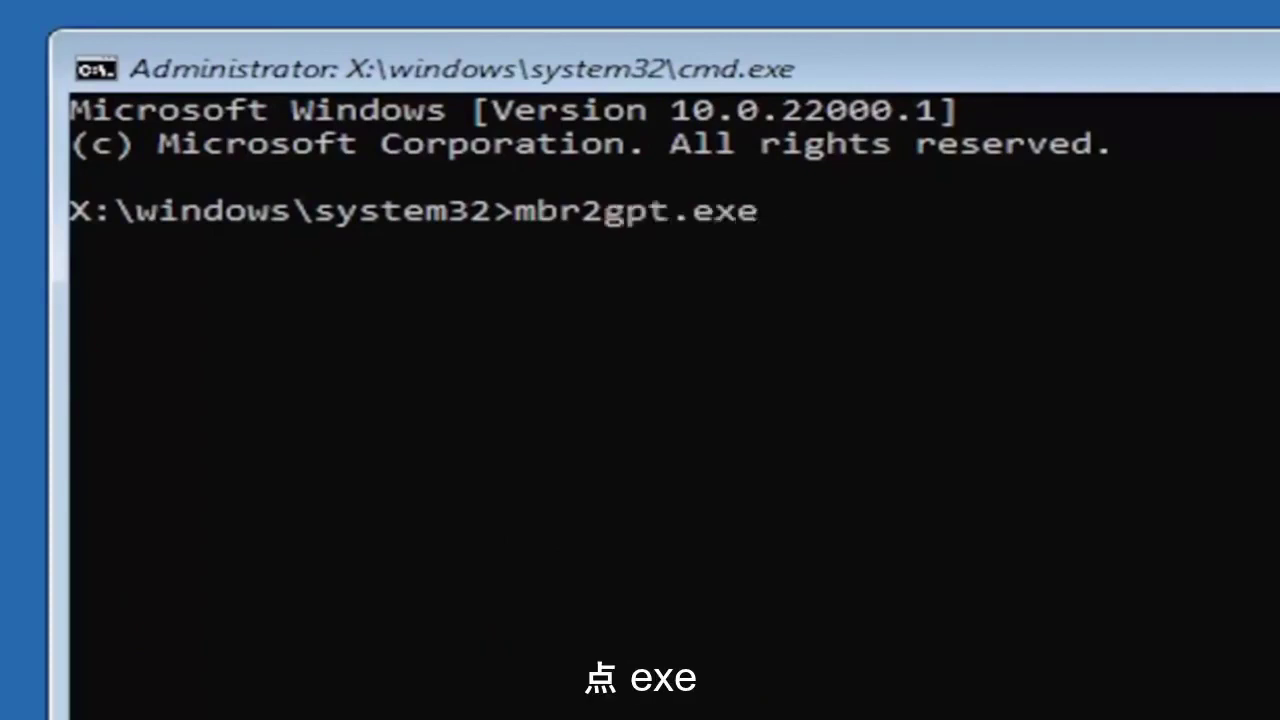
type("/")
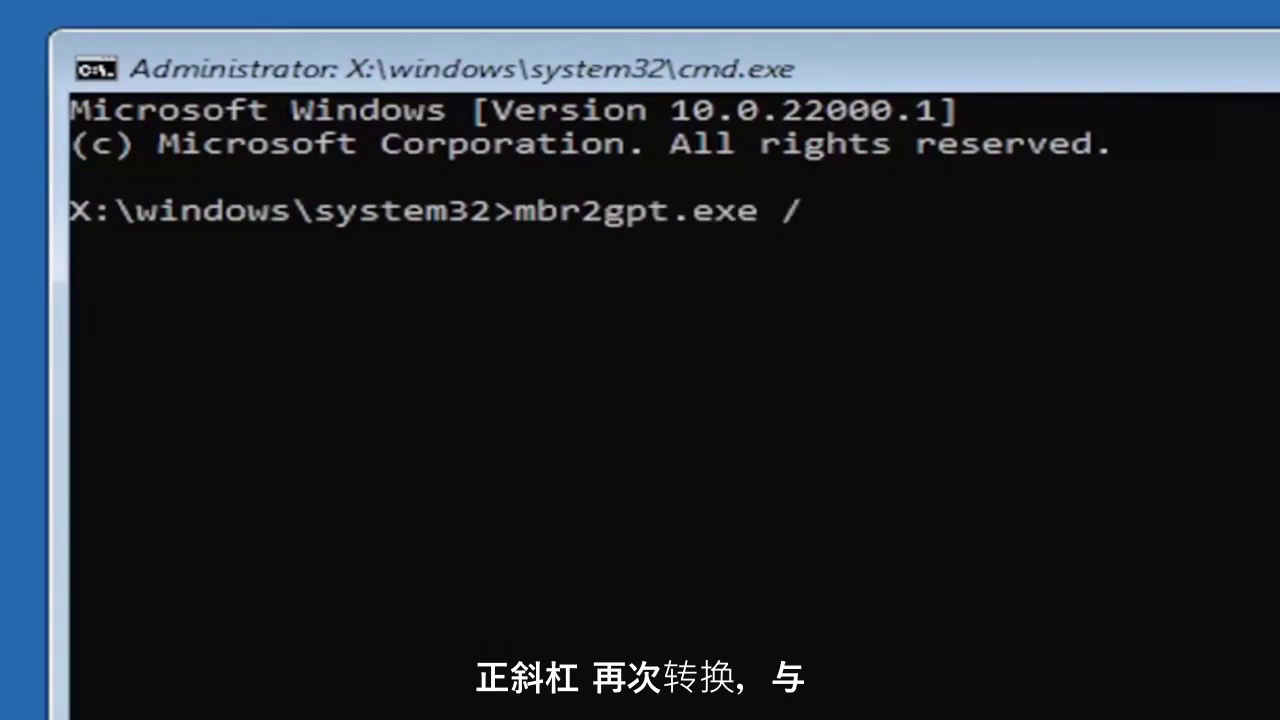
type("convert")
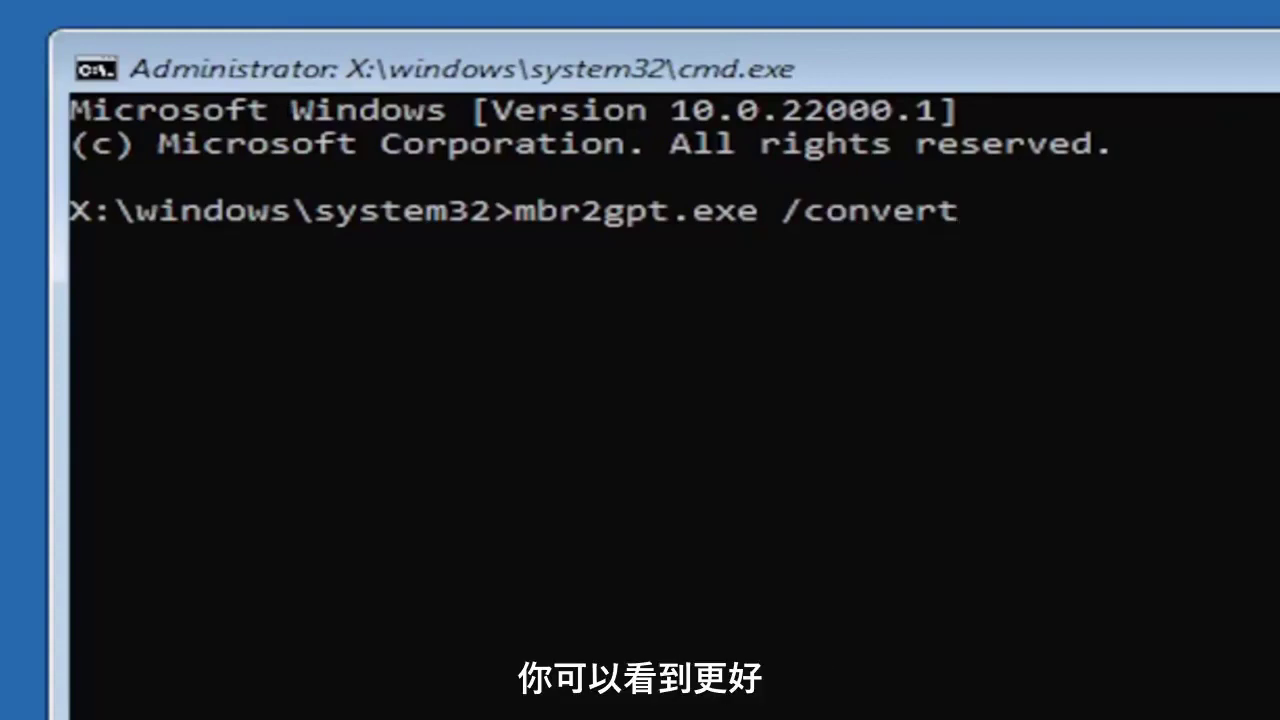
key("Return")
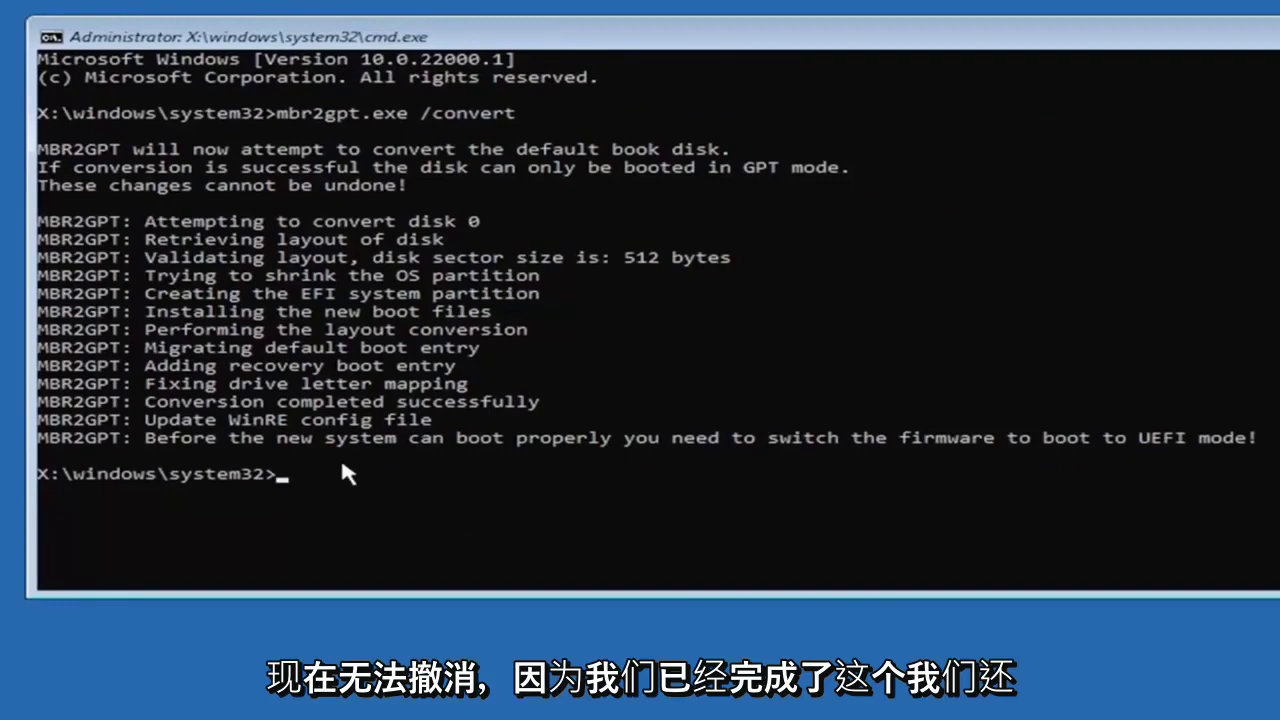
Highlight the warning about switching the firmware to UEFI after the successful conversion
mouse_move(1266, 440)
left_mouse_down()
mouse_move(575, 425)
mouse_move(600, 440)
mouse_move(552, 440)
left_mouse_up()
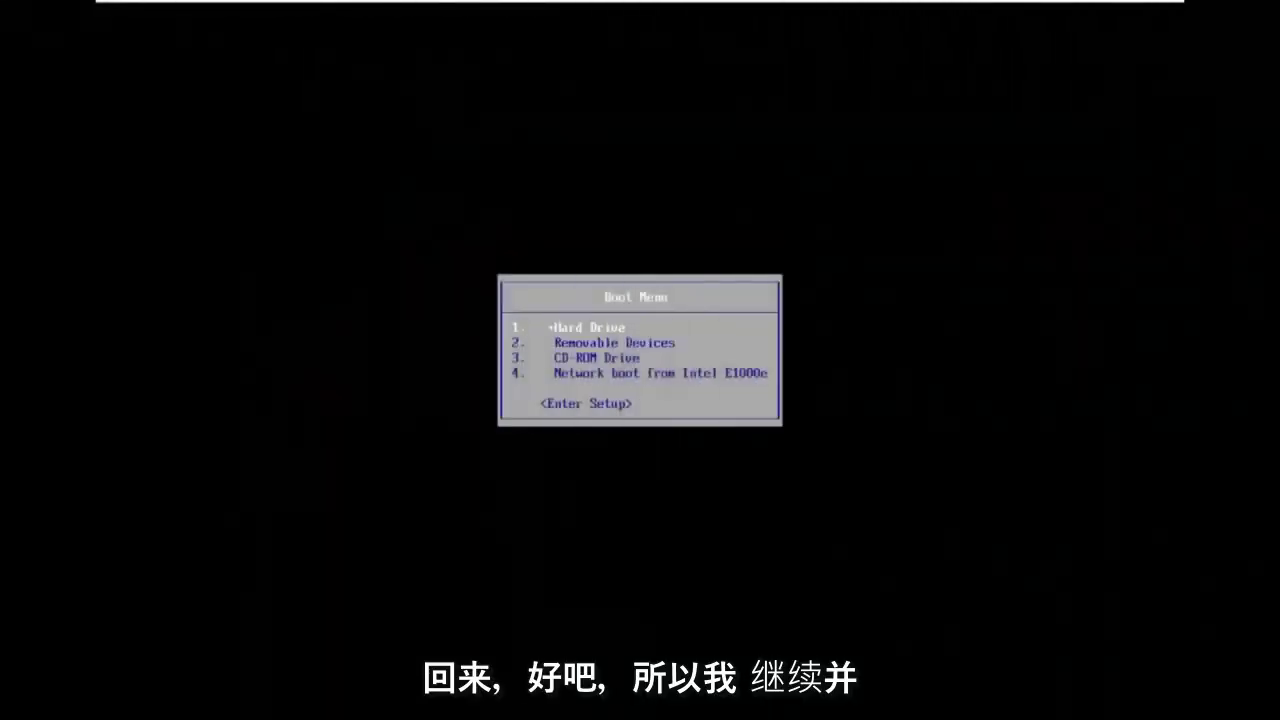
Enter BIOS setup and browse the Advanced and Security pages to reach the Boot page
key("Down")
key("Down")
key("Down")
key("Down")
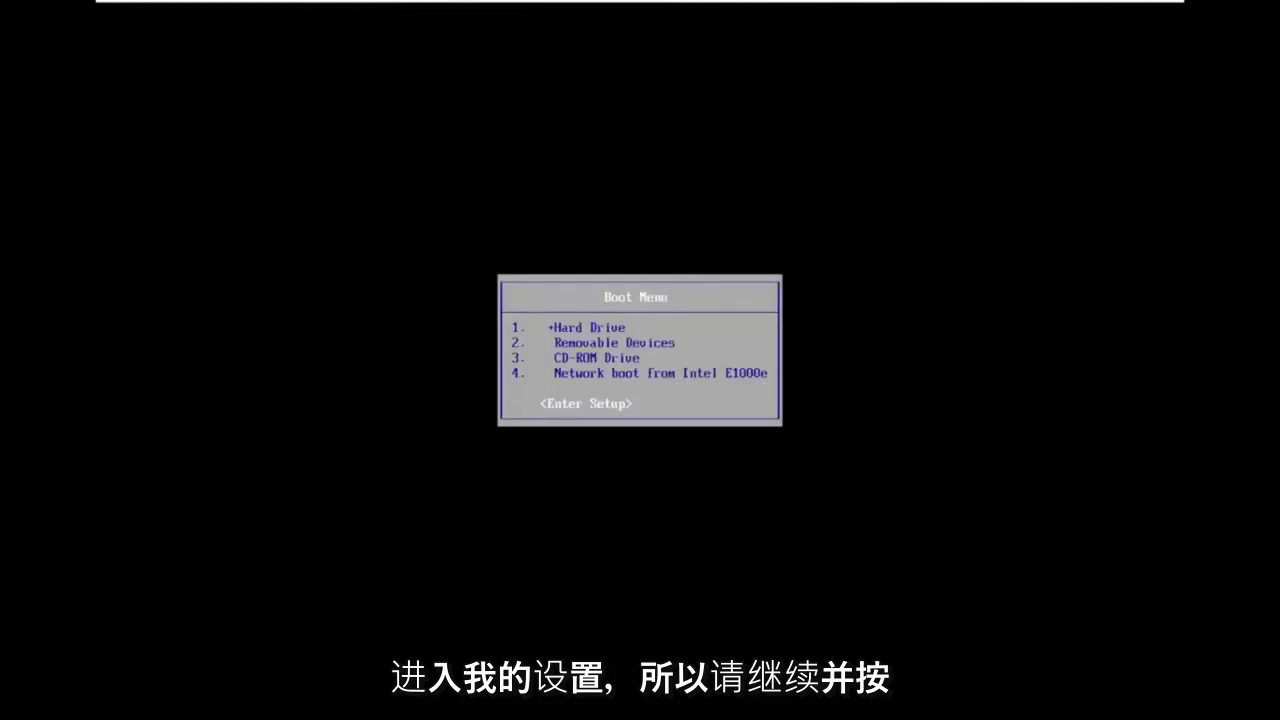
key("Return")
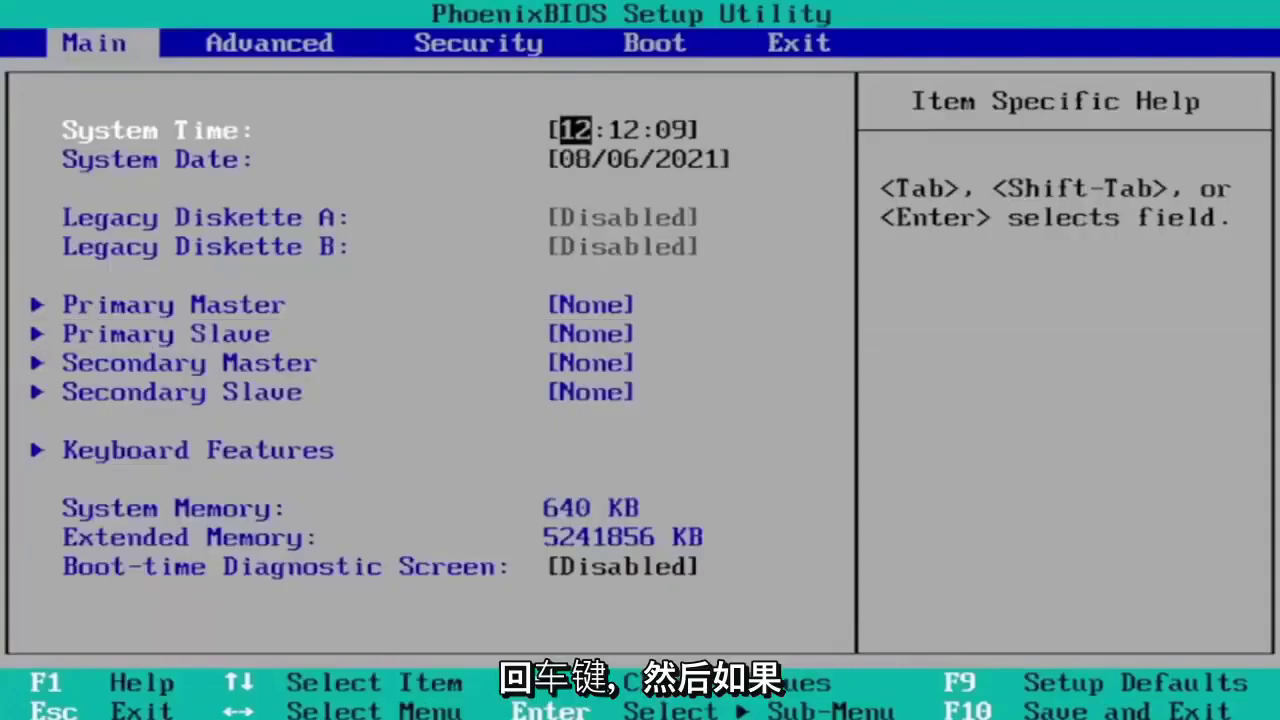
key("Right")
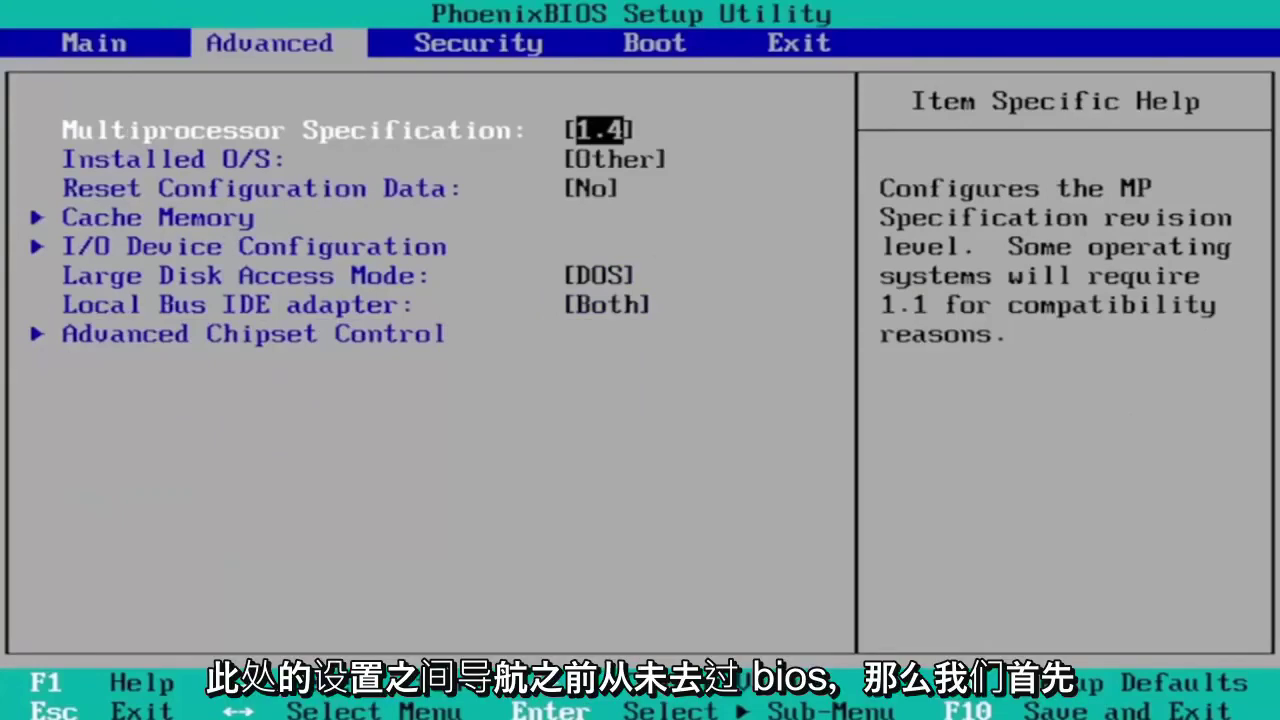
key("Left")
key("Right")
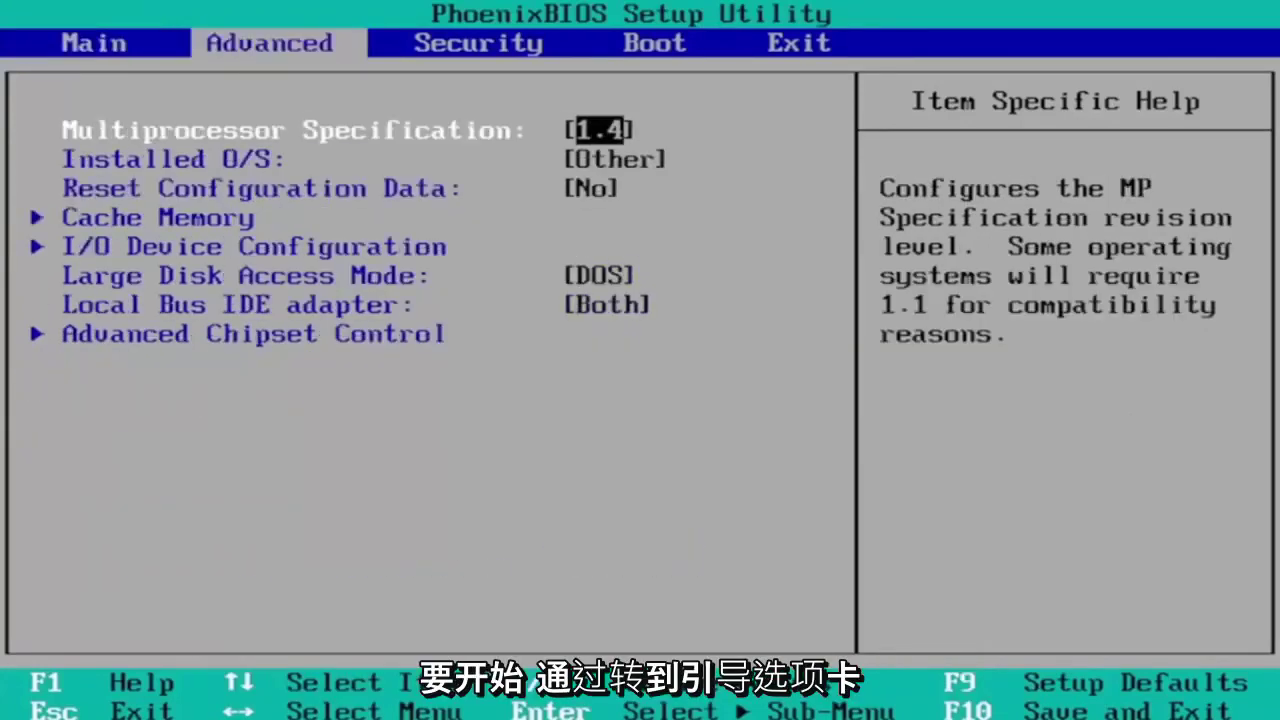
key("Right")
key("Right")
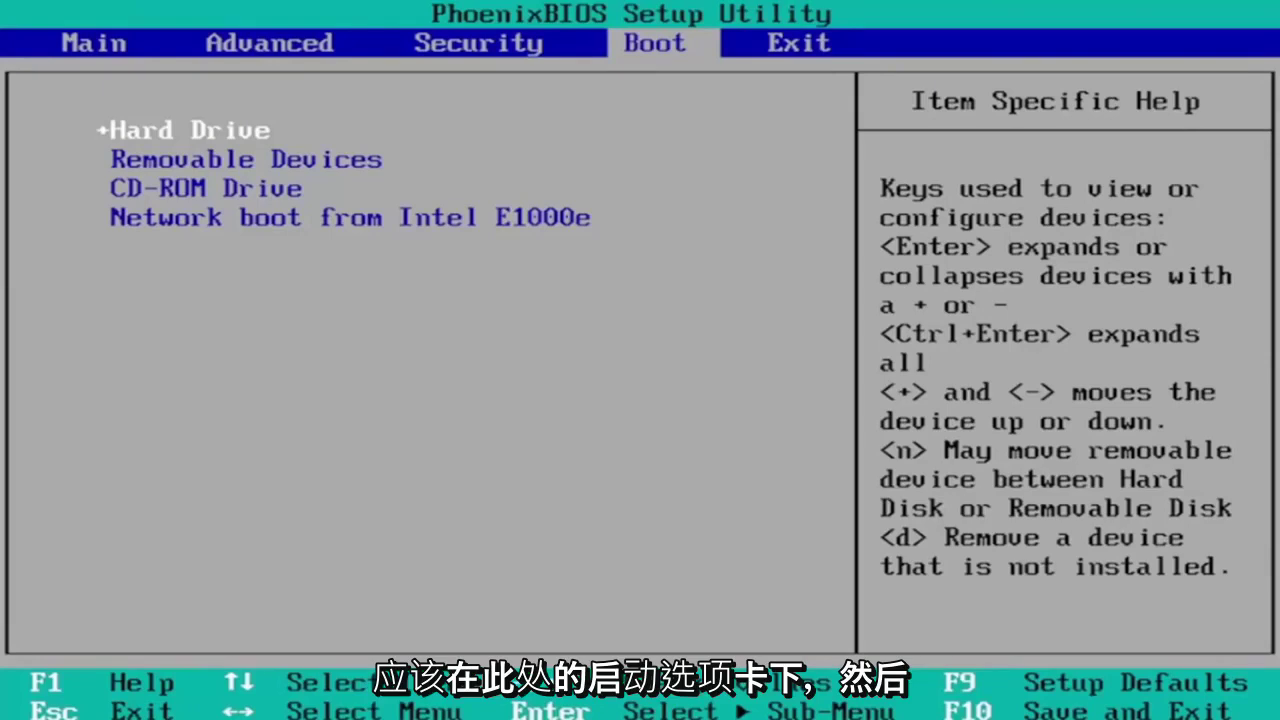
Check the Security page, confirming supervisor and user passwords are clear
key("Left")
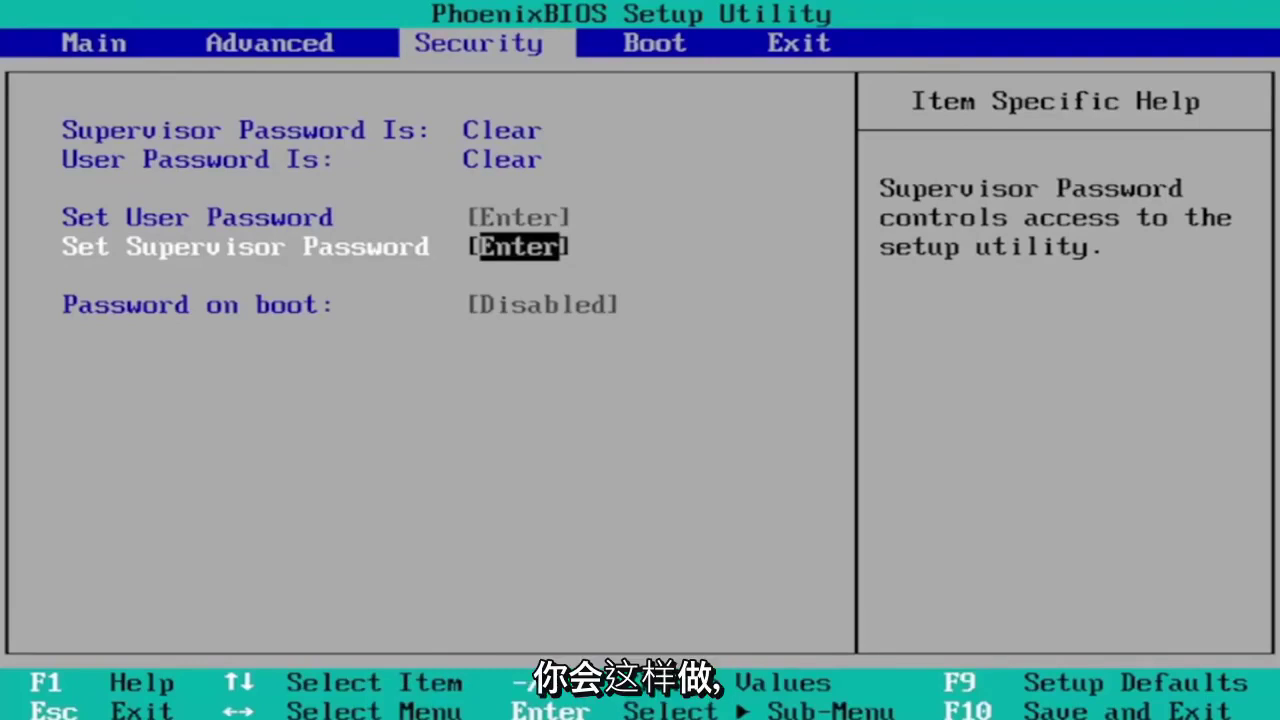
key("Right")
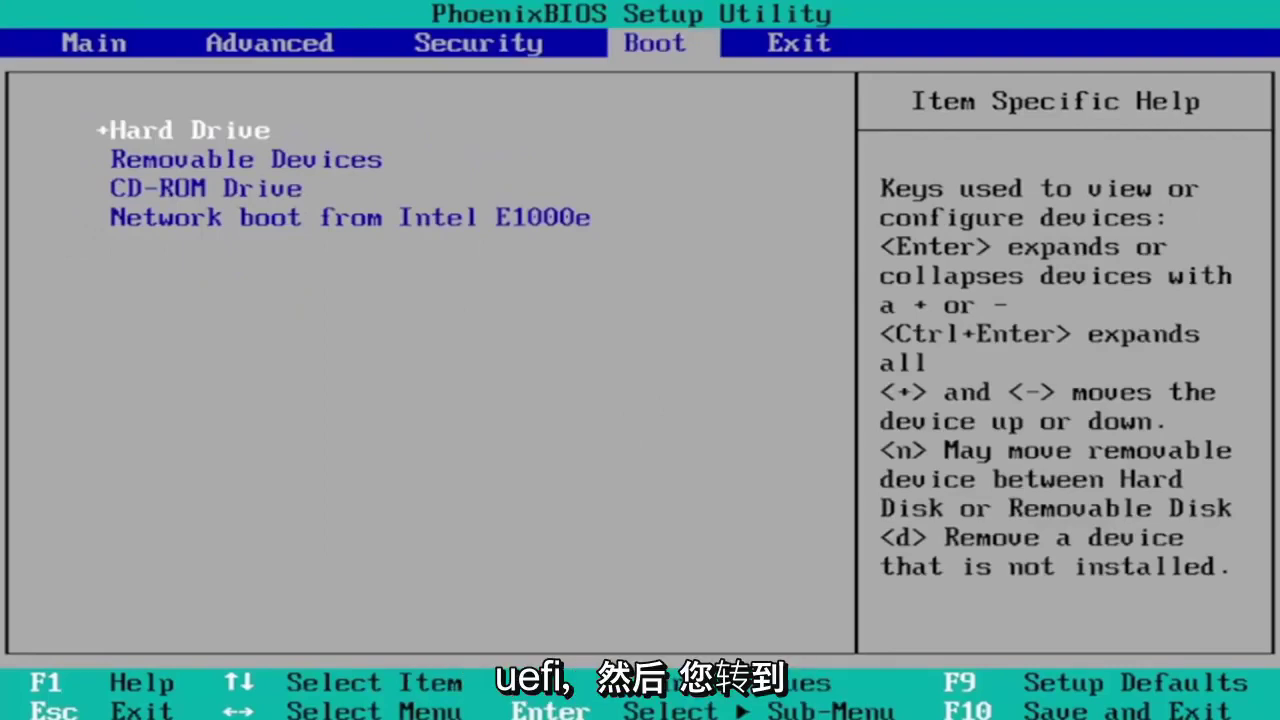
key("Left")
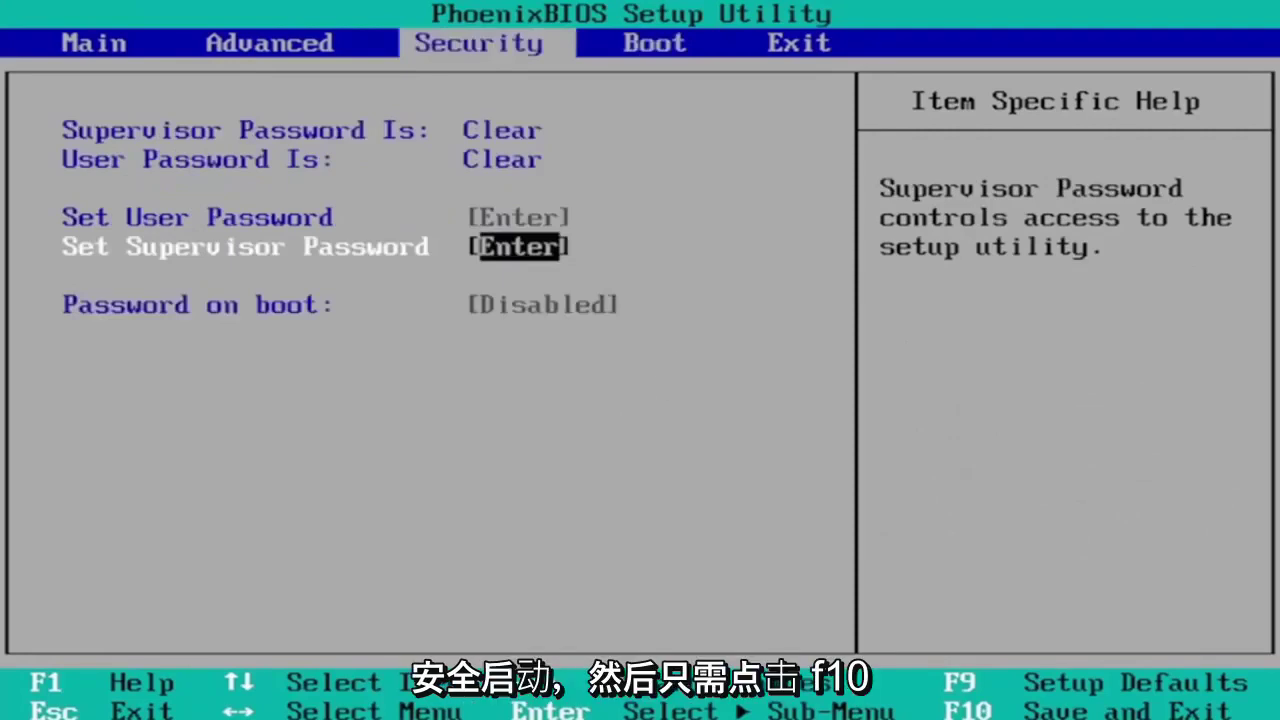
Save the BIOS configuration changes and exit setup with F10
key("F10")
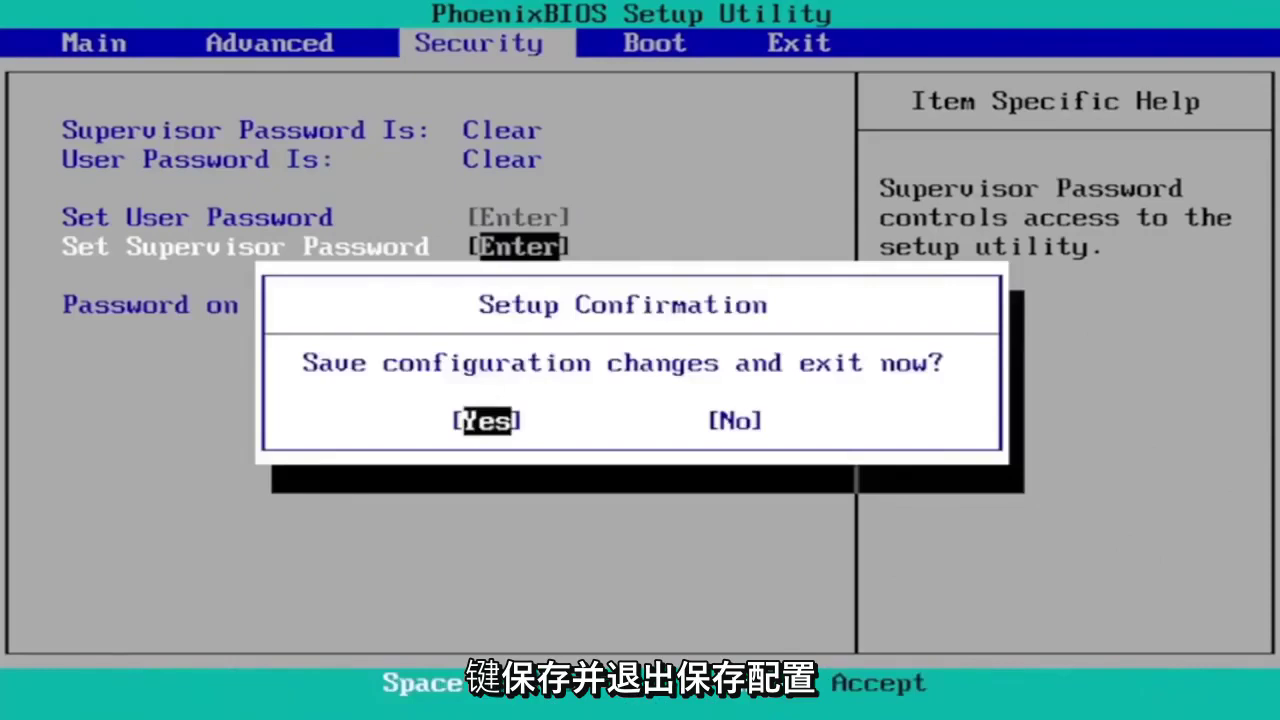